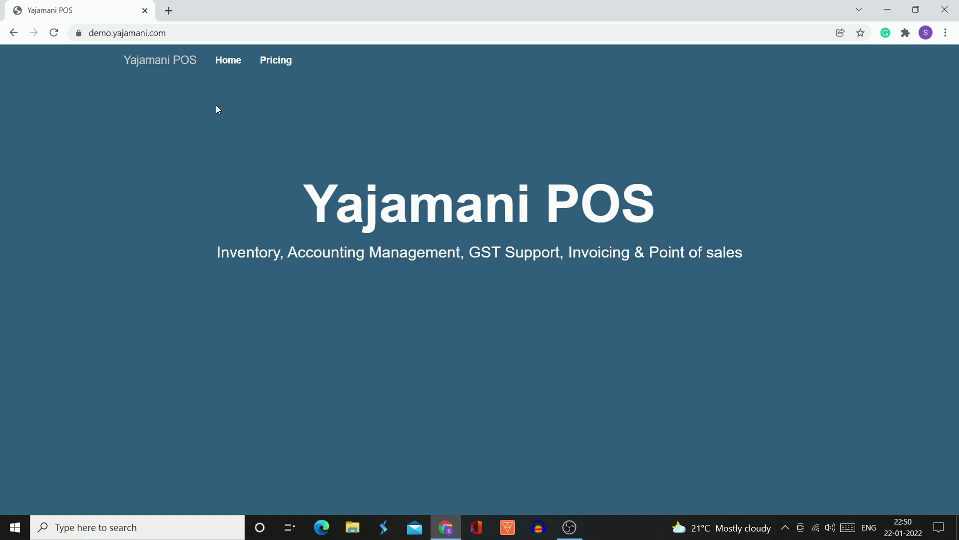
- Enter the Vel Enterprizes demo dashboard showing total sales of ₹ 199,393.73
click(231, 61)
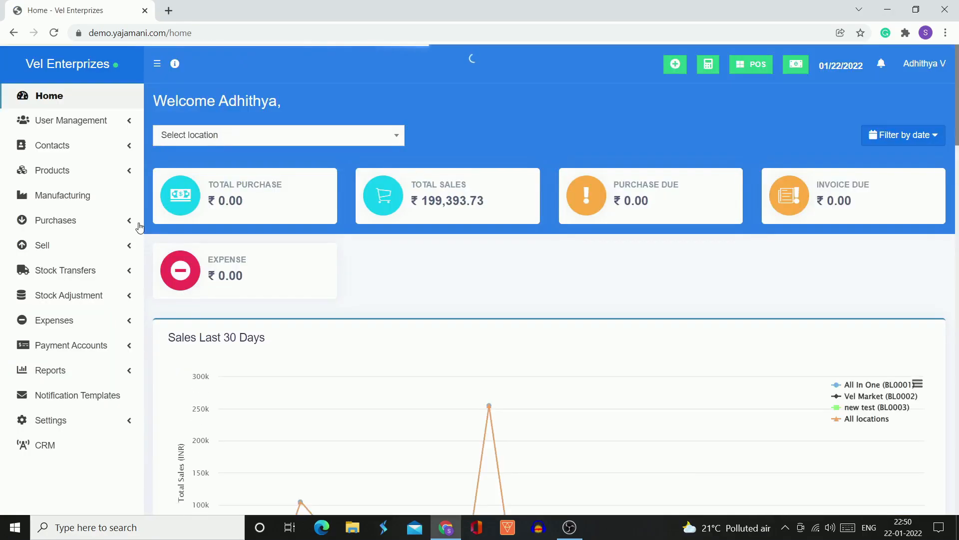
- Open List Drafts under Sell to see Walk-In Customer drafts 2022/0023 and 2022/0022
click(131, 245)
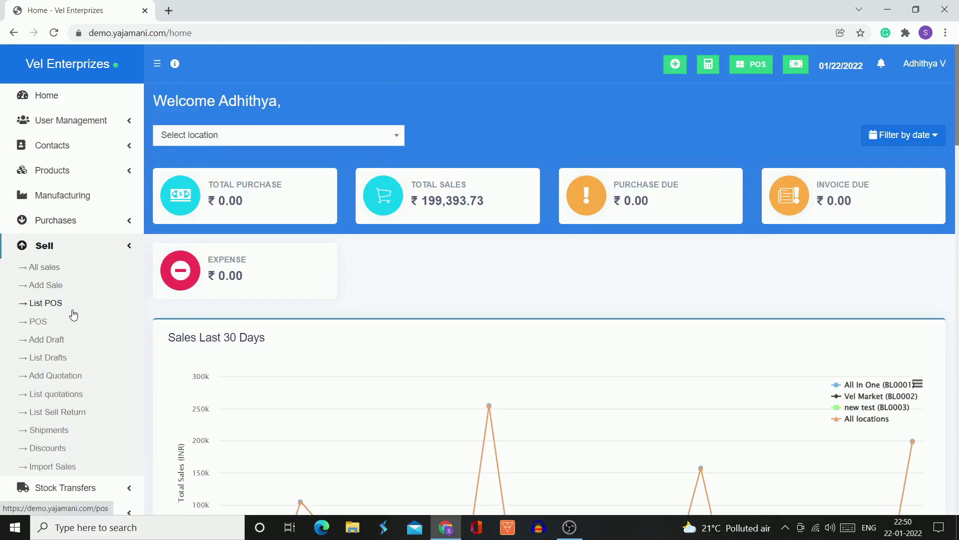
scroll(70, 340, down, 1)
click(52, 338)
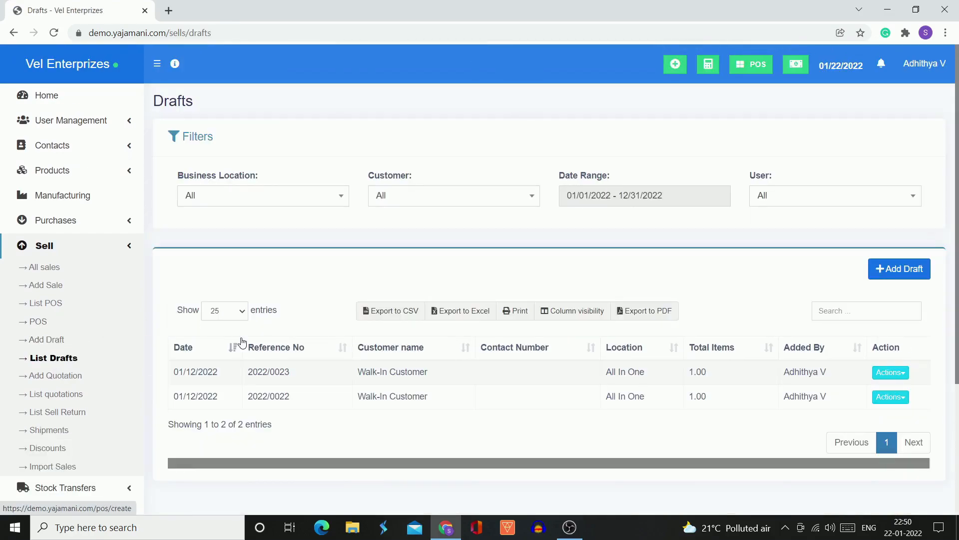
scroll(318, 322, down, 2)
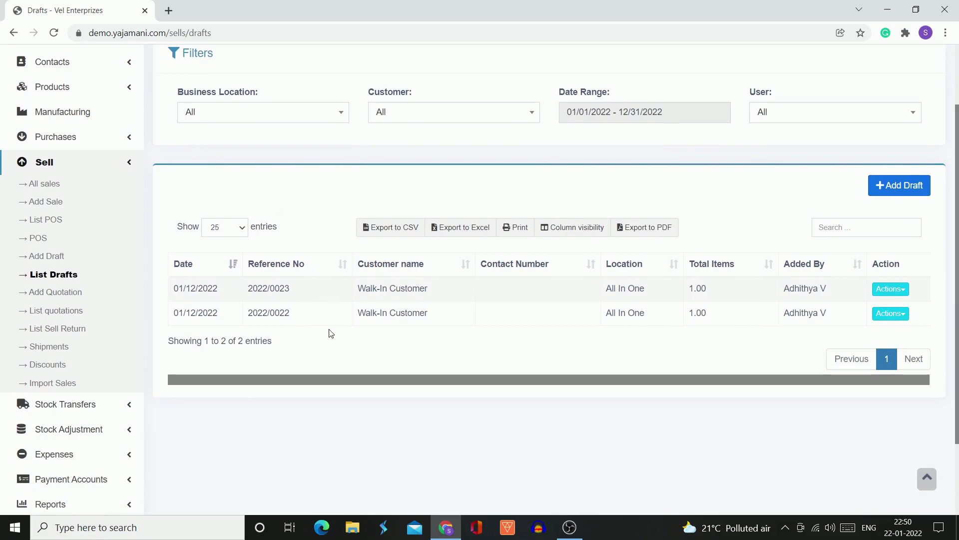
scroll(347, 370, up, 1)
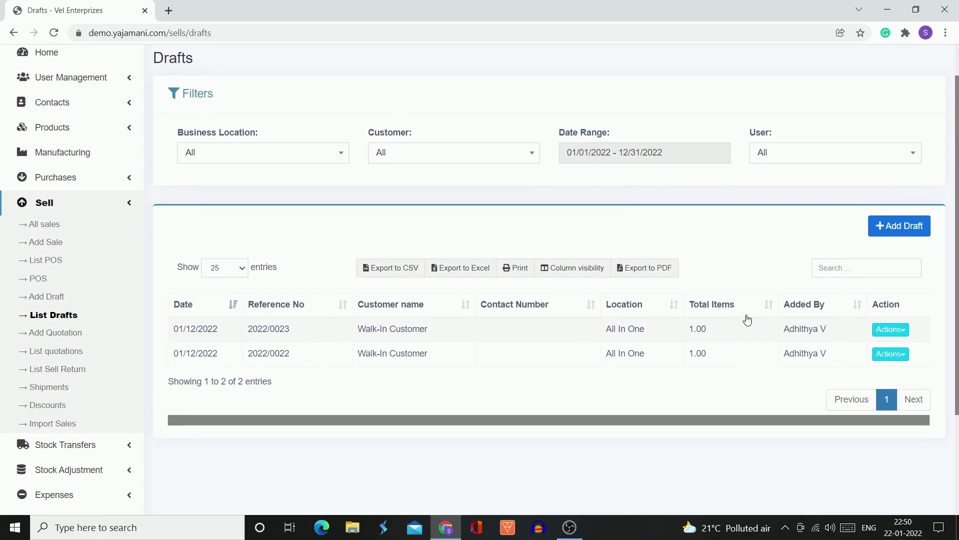
- Start a new sales draft from the Drafts list
click(913, 229)
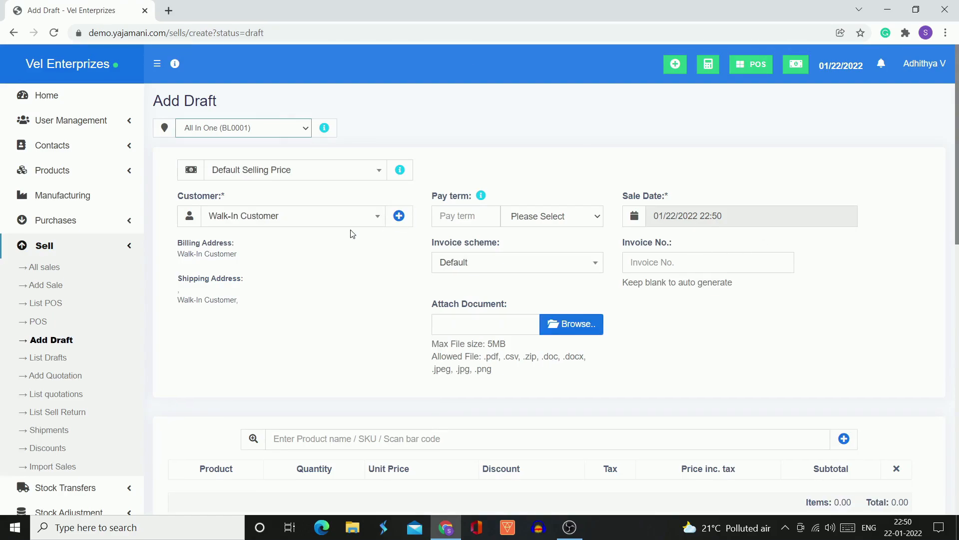
scroll(327, 278, down, 5)
scroll(328, 277, down, 4)
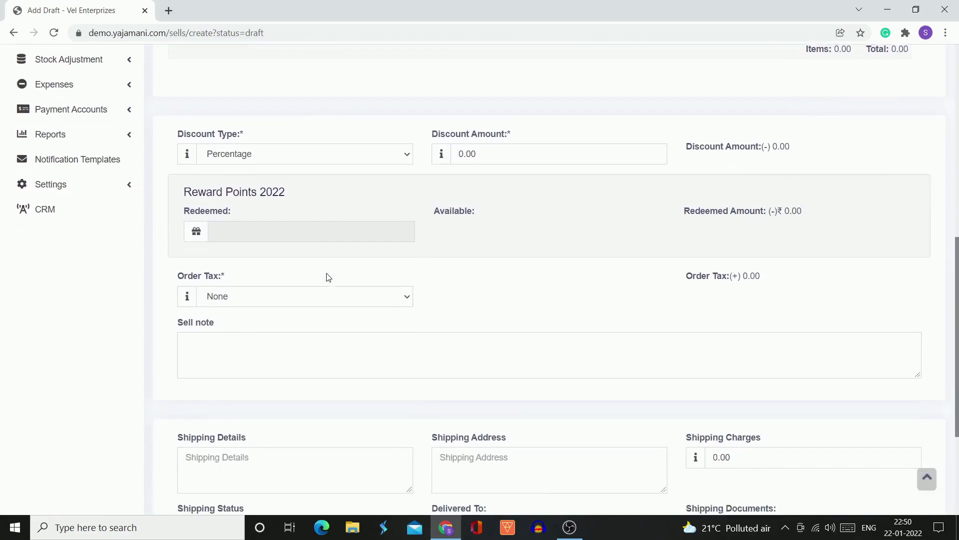
scroll(328, 277, up, 10)
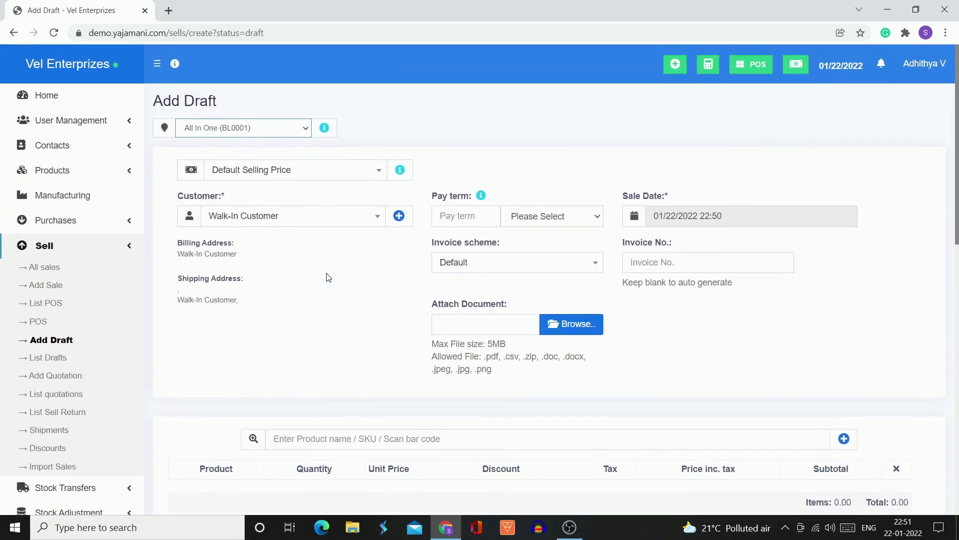
- Keep location All In One (BL0001) and the Default Selling Price group
click(304, 127)
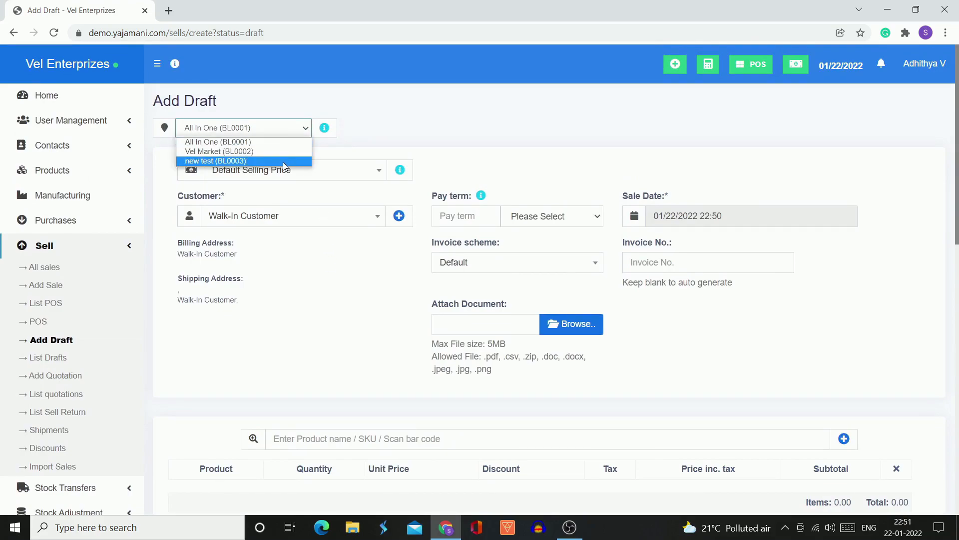
click(287, 142)
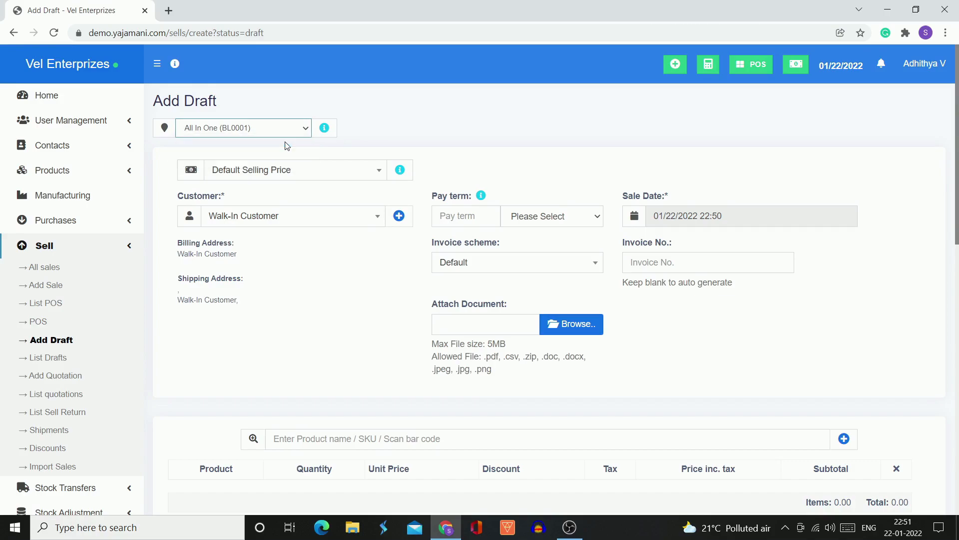
click(317, 176)
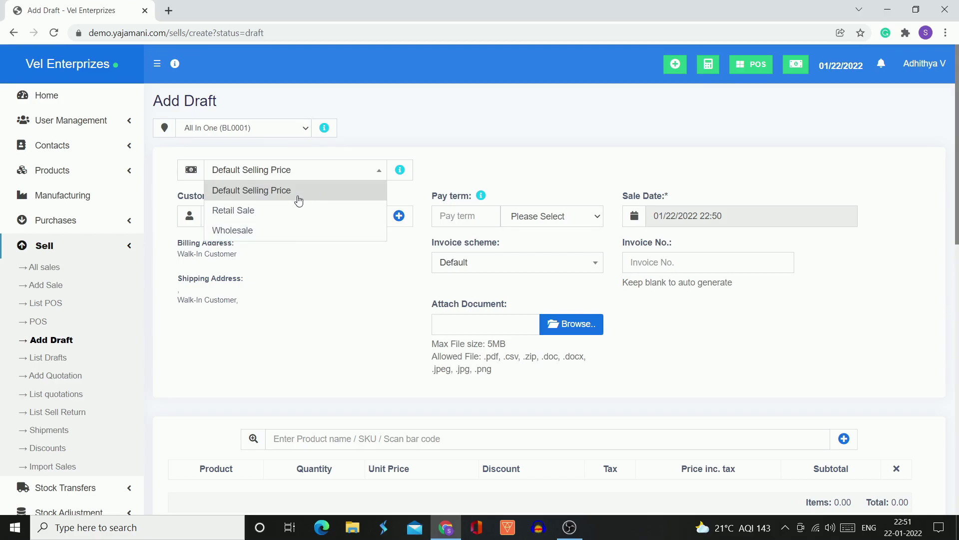
click(281, 191)
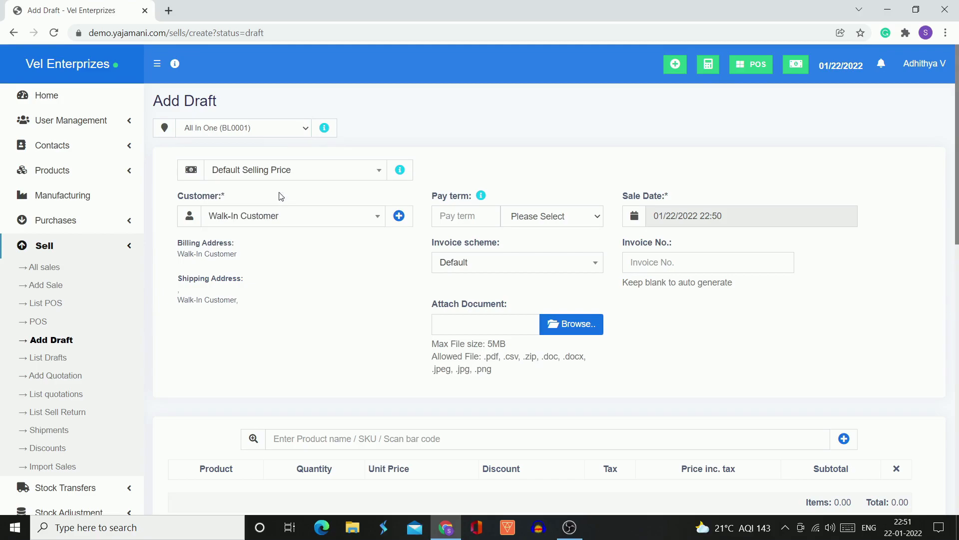
- Search the customer by name and select the saved record, filling addresses and 10-day pay term
click(318, 221)
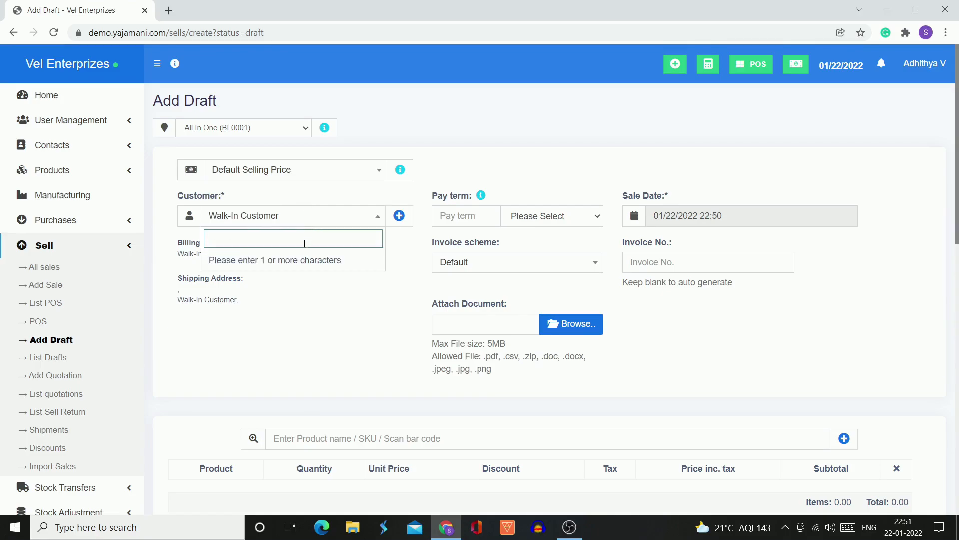
text(Ra)
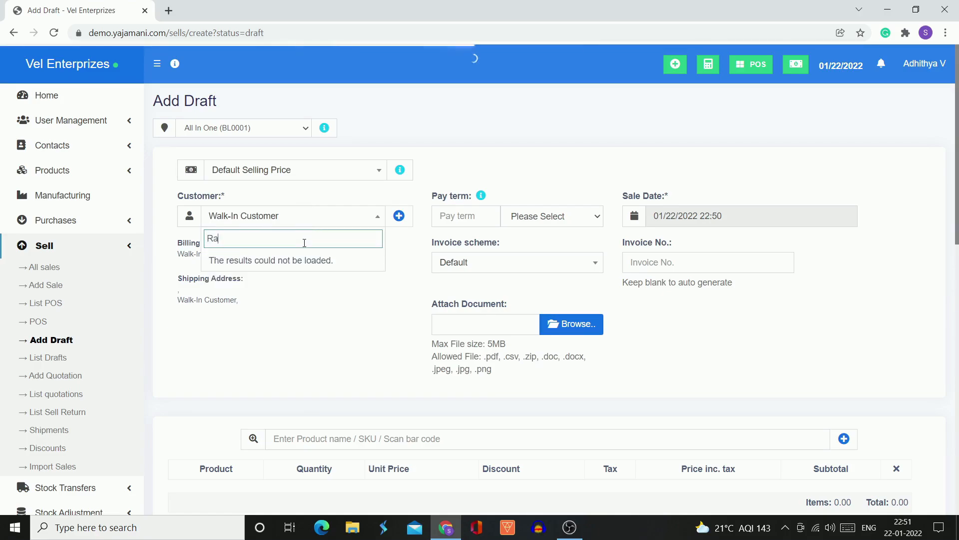
text(ni Devi)
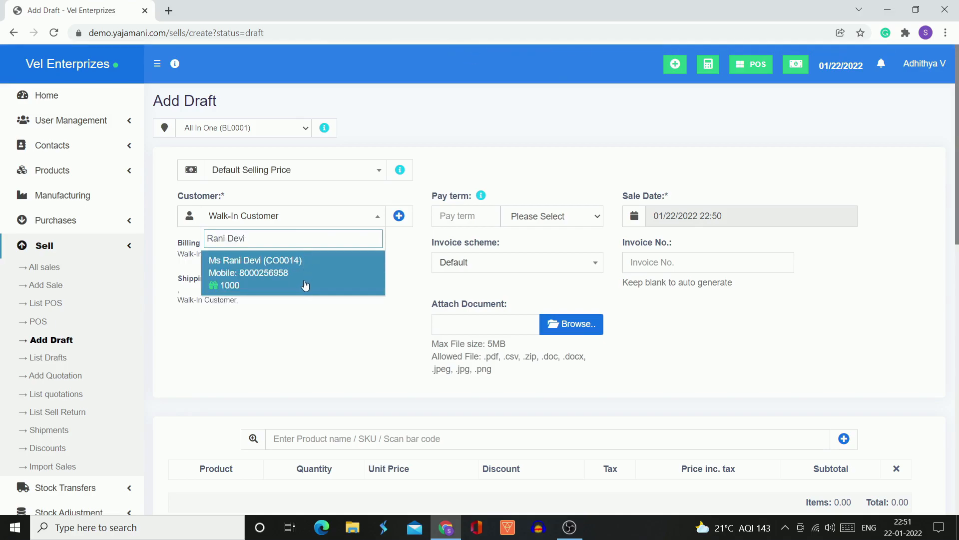
click(306, 285)
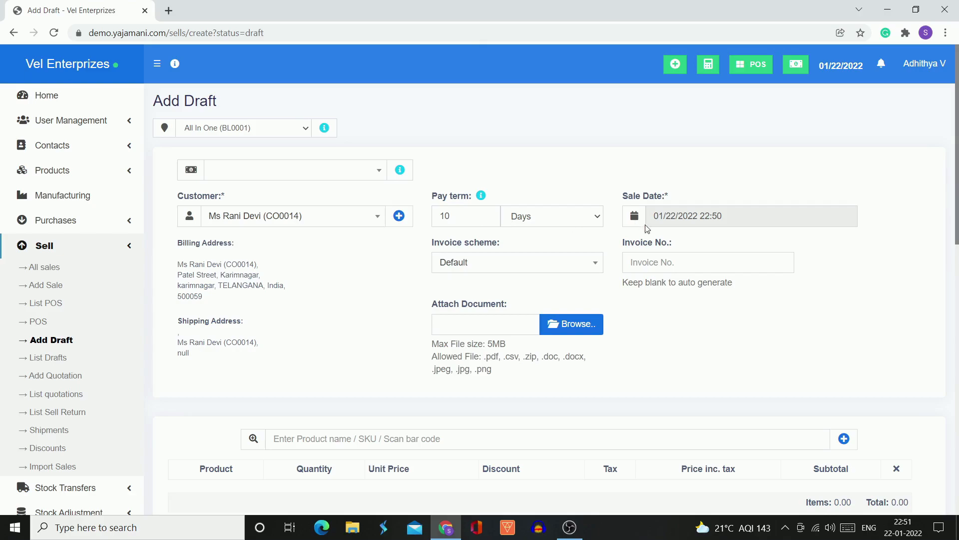
- Keep Default as the draft's invoice scheme
click(559, 269)
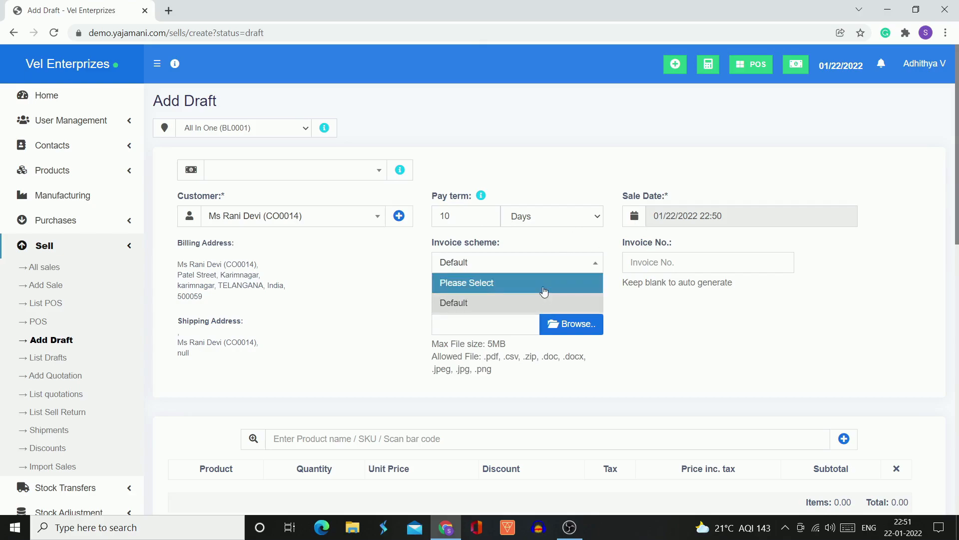
click(540, 302)
scroll(646, 316, down, 1)
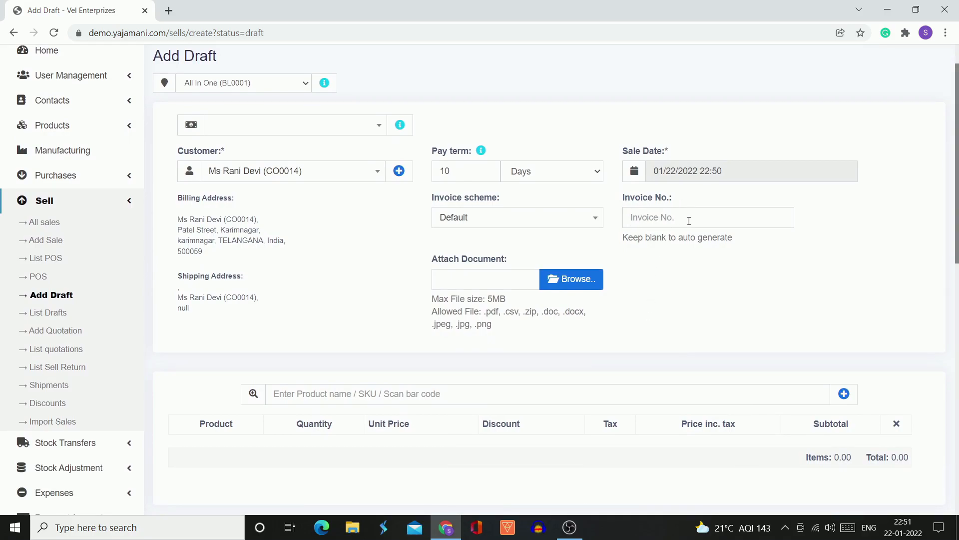
scroll(659, 259, down, 2)
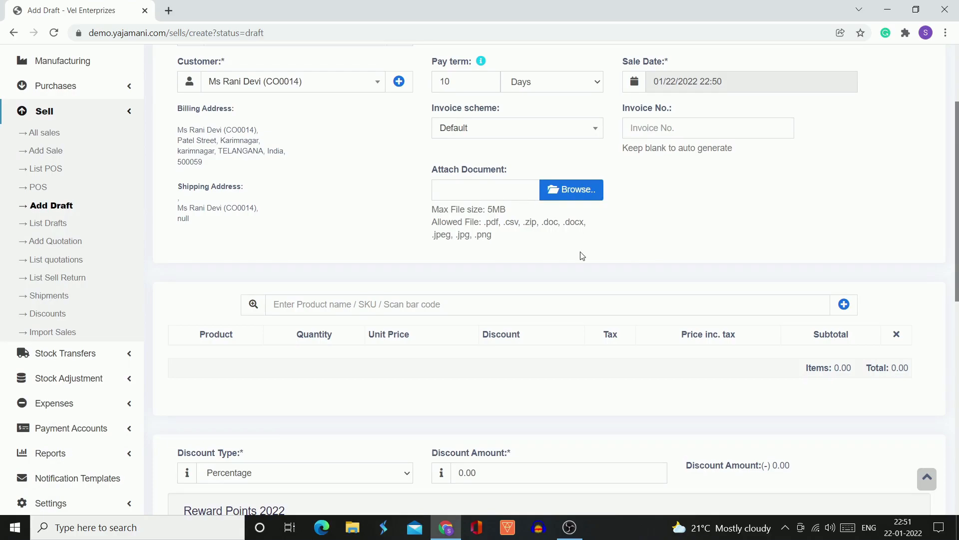
scroll(581, 251, down, 1)
- Open the new product form, then close it without saving
click(417, 250)
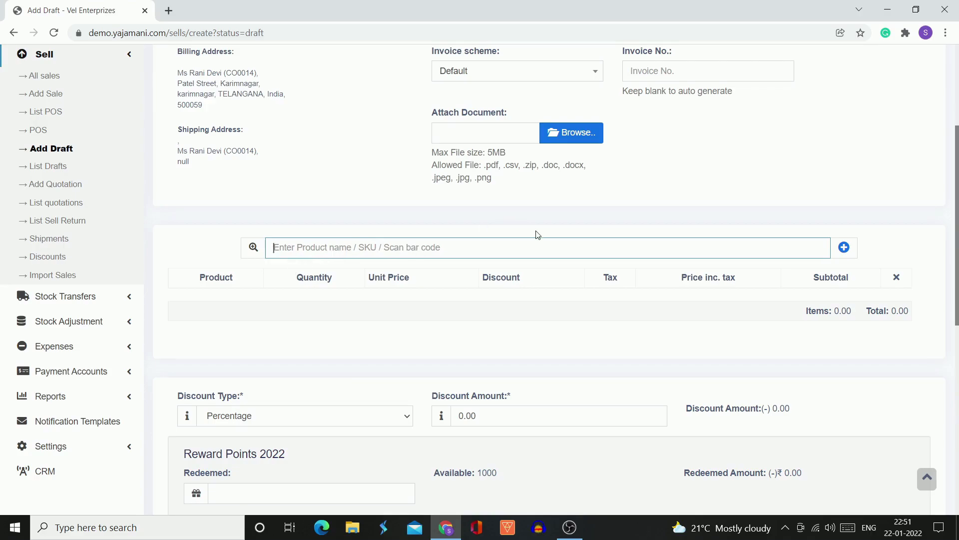
scroll(623, 208, down, 2)
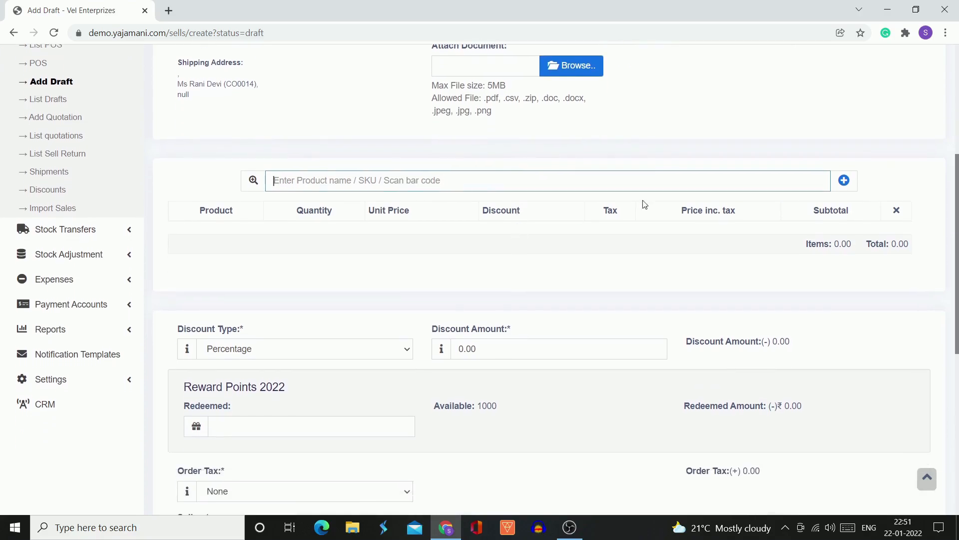
click(843, 186)
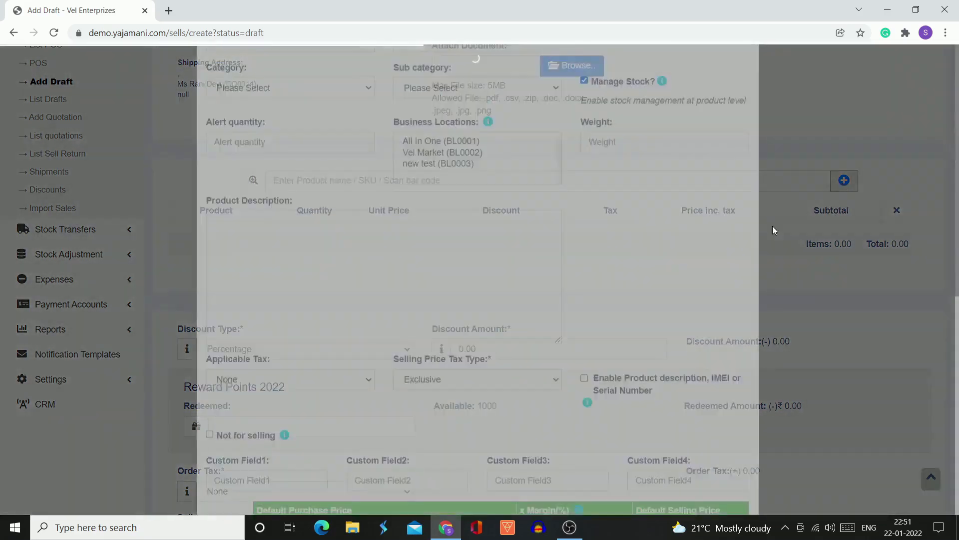
scroll(537, 367, down, 2)
scroll(536, 368, down, 5)
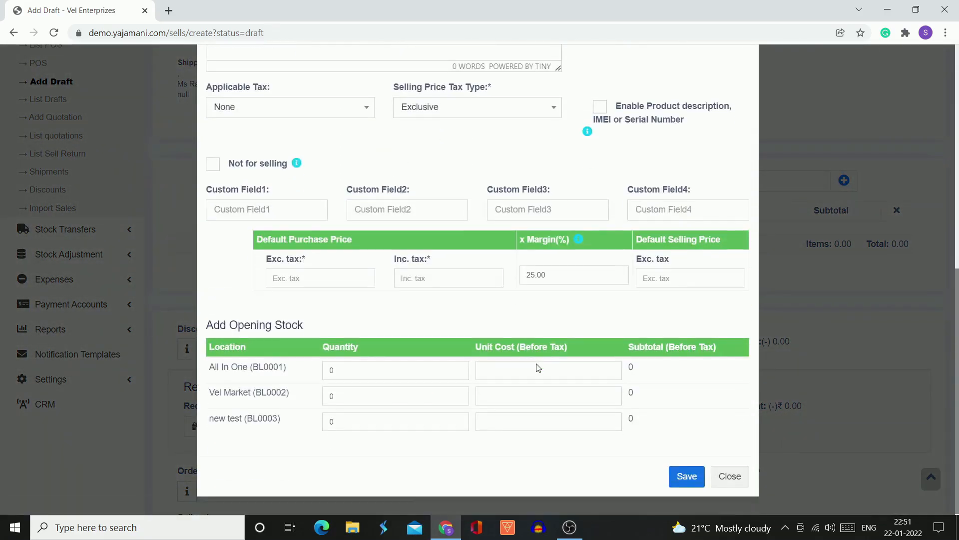
click(715, 475)
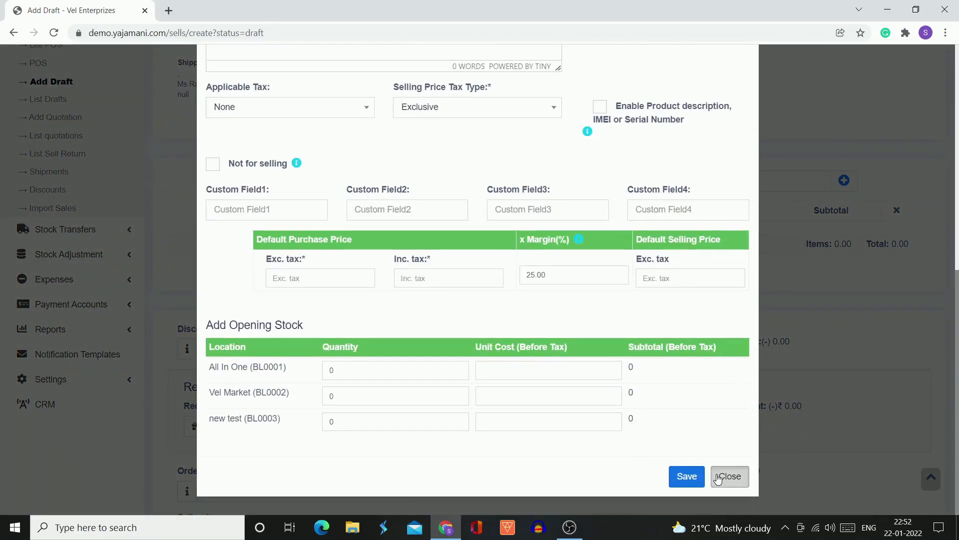
- Search 'ip' and add IPhone 13 Pro (SWW0089) and Iphone 12 Pro (SWW0091) to the draft
click(384, 183)
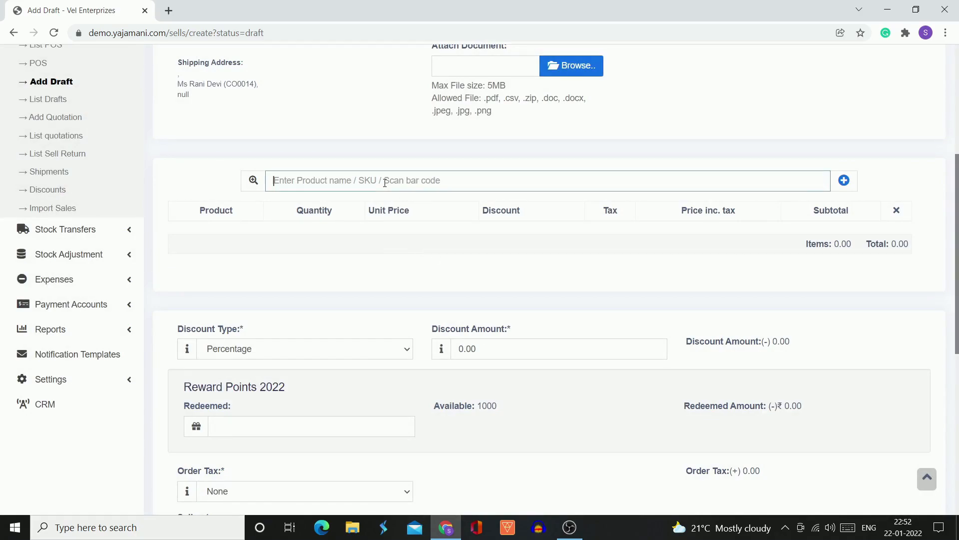
text(i)
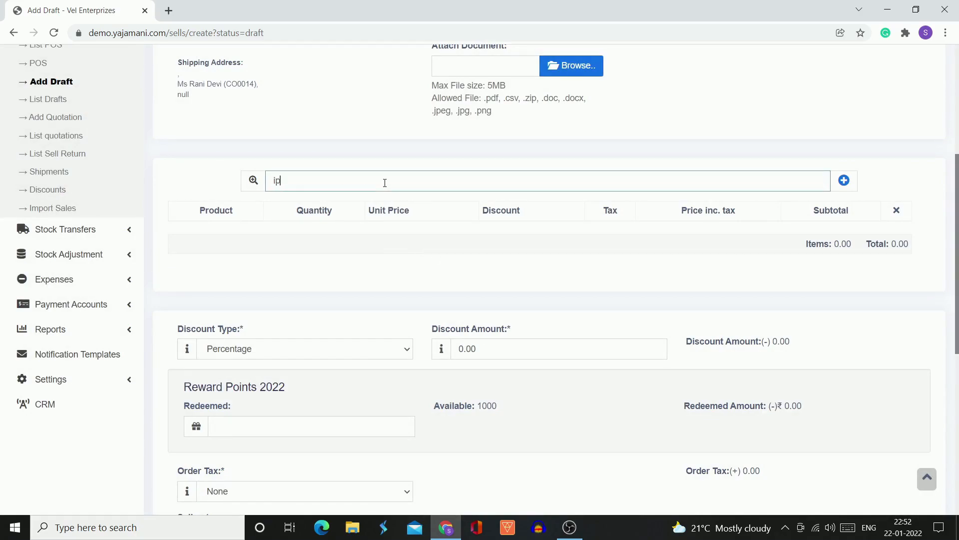
text(p)
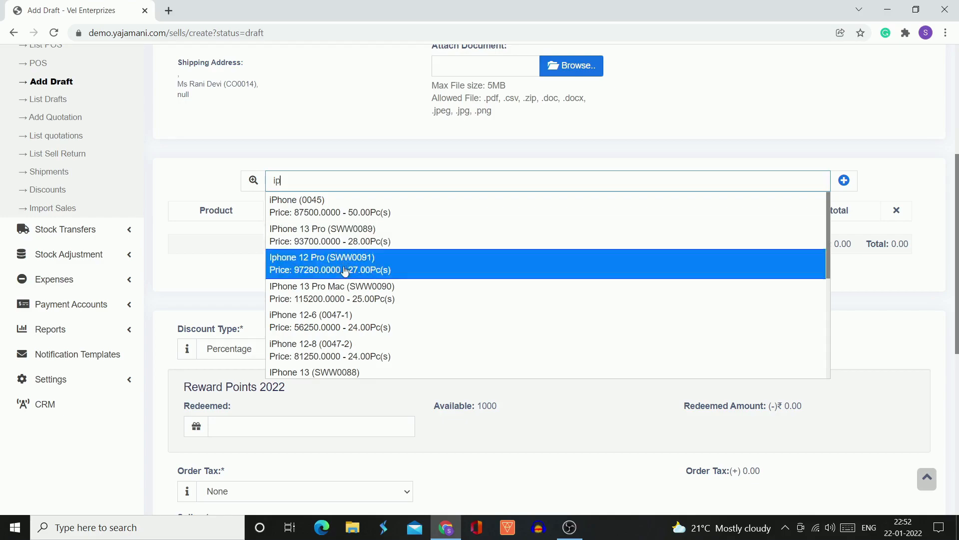
click(353, 237)
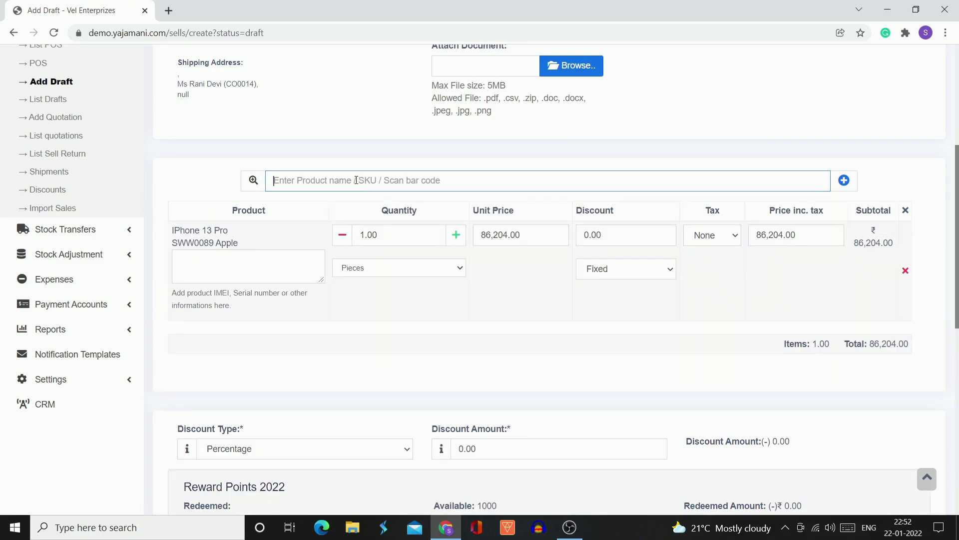
text(ip)
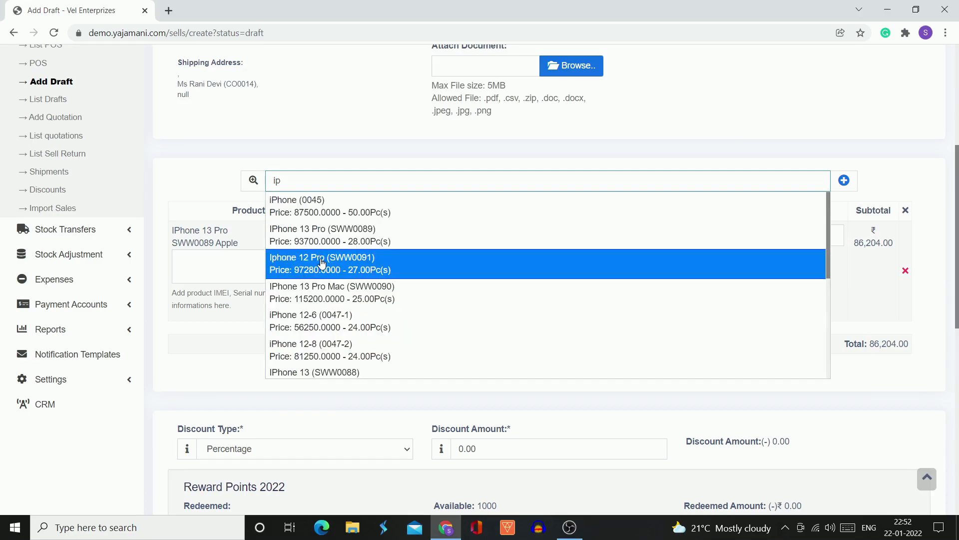
click(322, 263)
scroll(451, 437, down, 3)
scroll(451, 438, down, 1)
- Apply a 10 percent discount to the draft (-17,570.16)
click(401, 314)
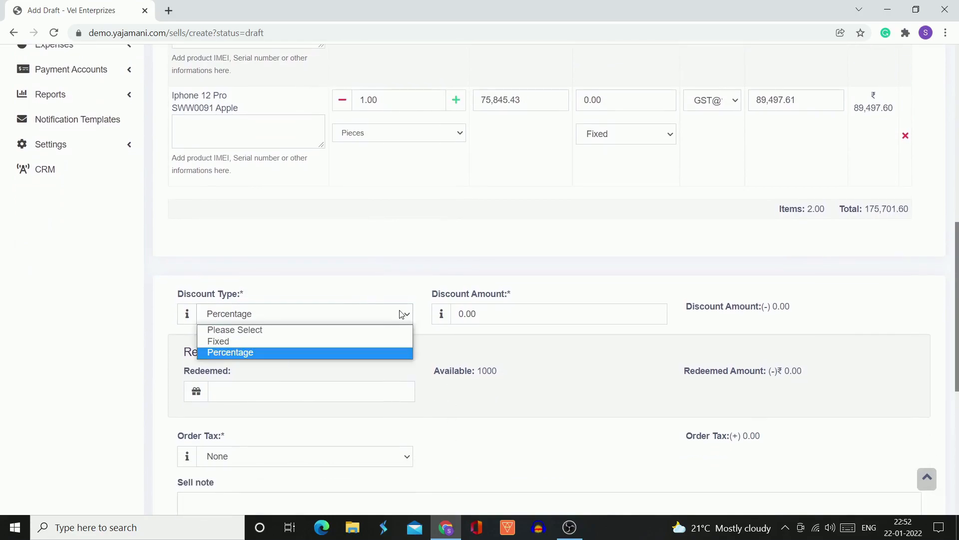
click(389, 355)
click(482, 314)
text(10)
click(562, 287)
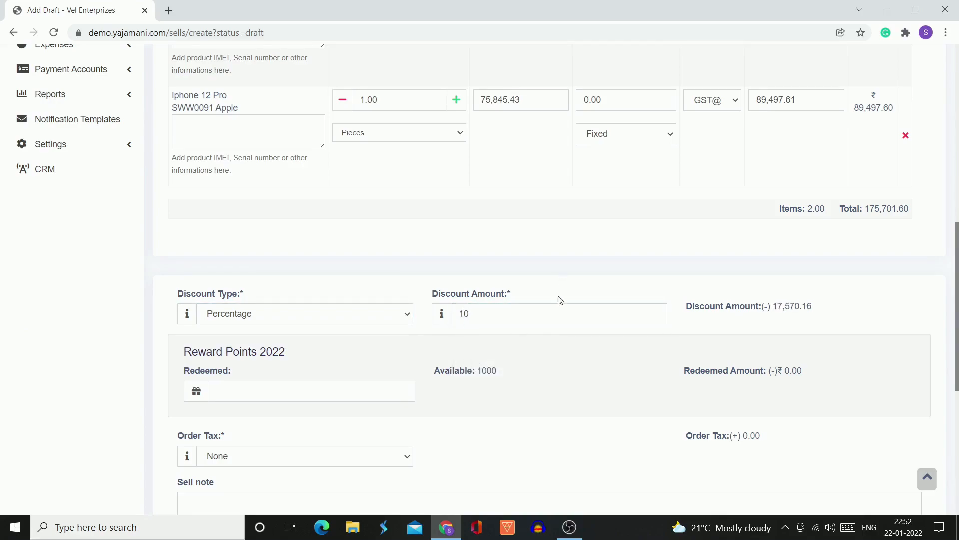
scroll(554, 321, down, 1)
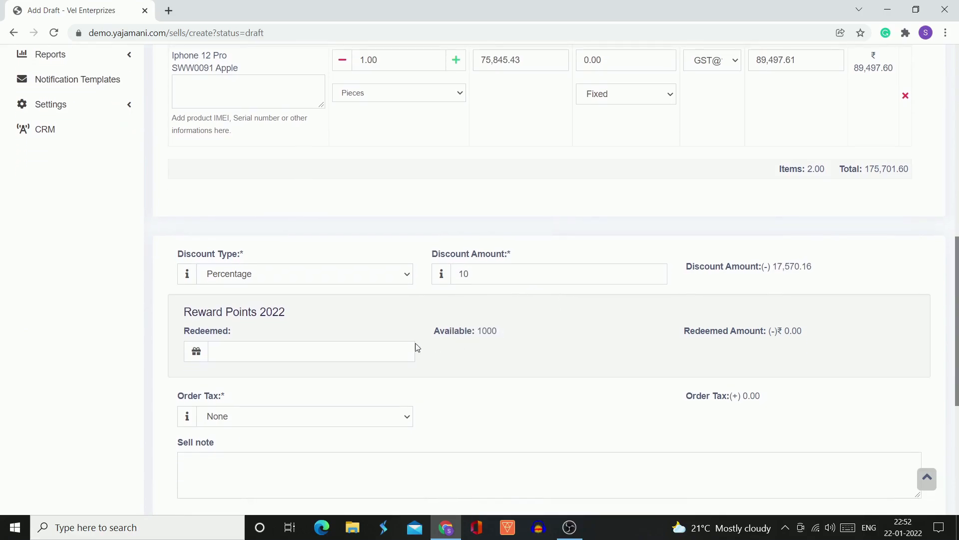
- Redeem 1000 reward points against the draft (-₹ 1,000.00)
click(254, 354)
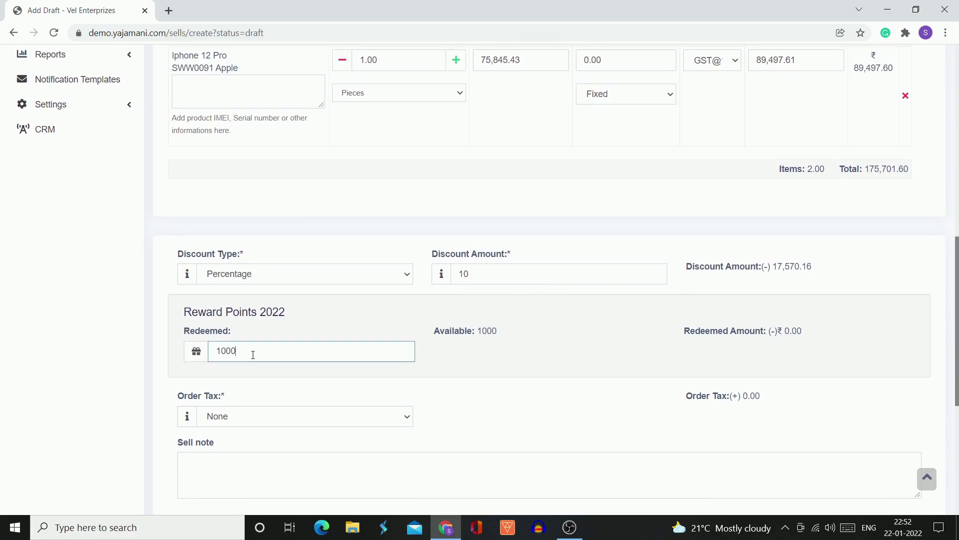
text(1000)
click(475, 374)
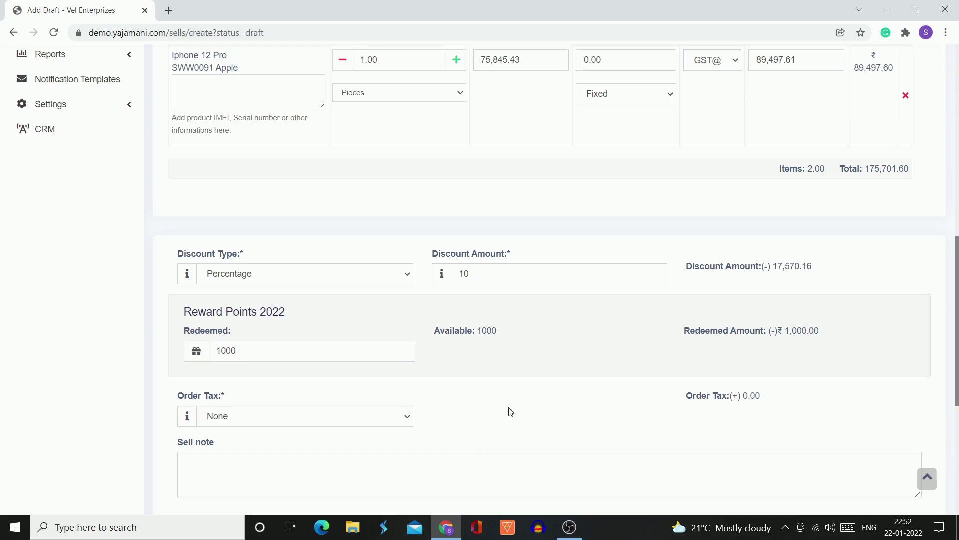
scroll(508, 411, down, 2)
- Set order tax to VAT@5% (7,856.57) and check Total Payable is 164,988.01
click(405, 355)
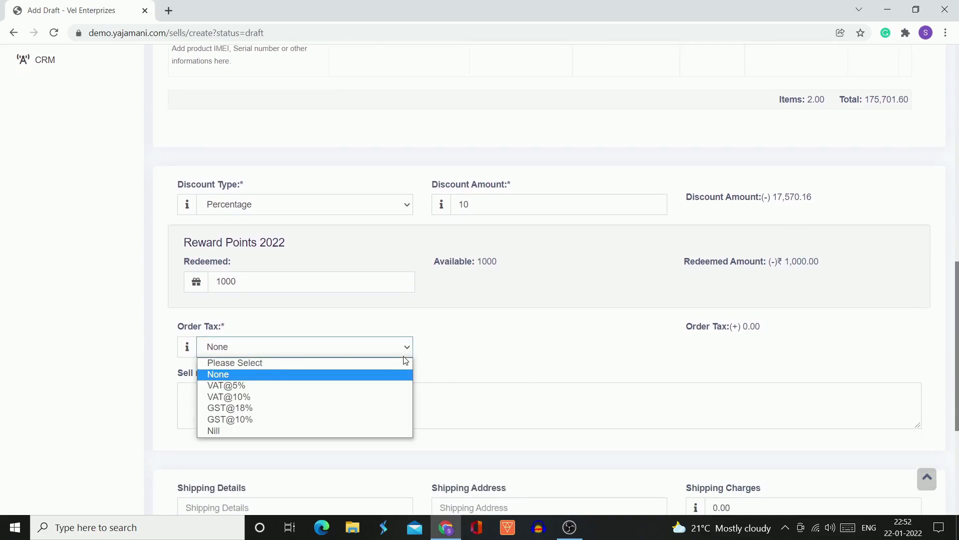
click(393, 388)
click(519, 348)
scroll(520, 348, down, 4)
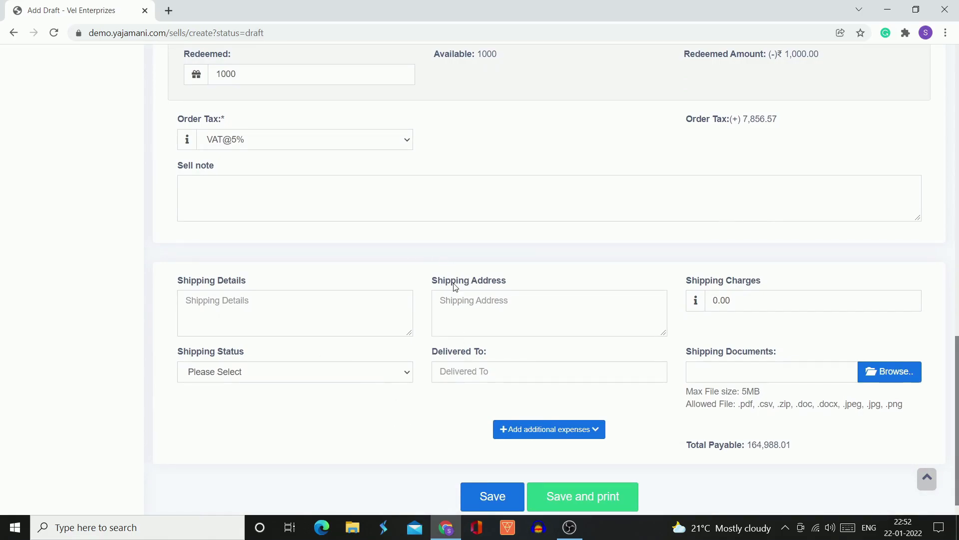
scroll(650, 261, up, 8)
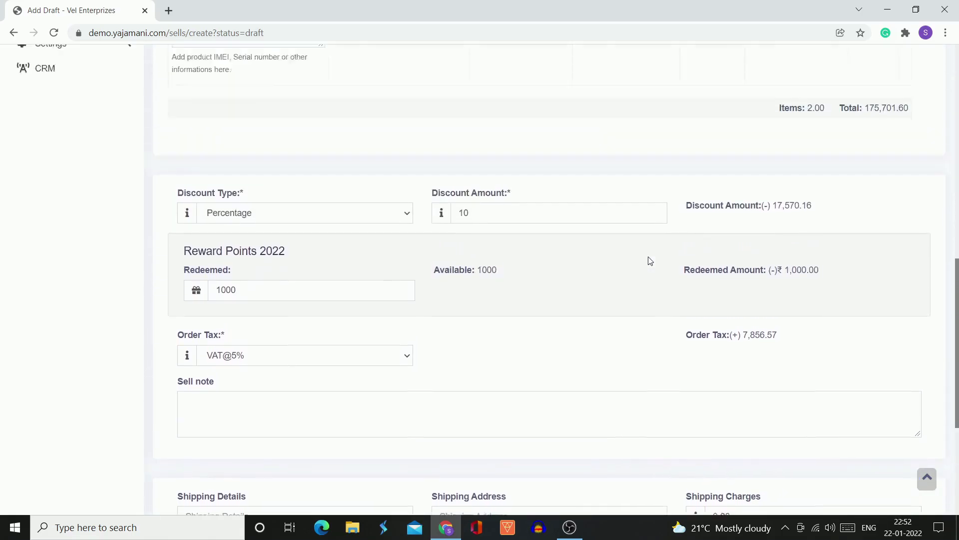
scroll(650, 260, down, 8)
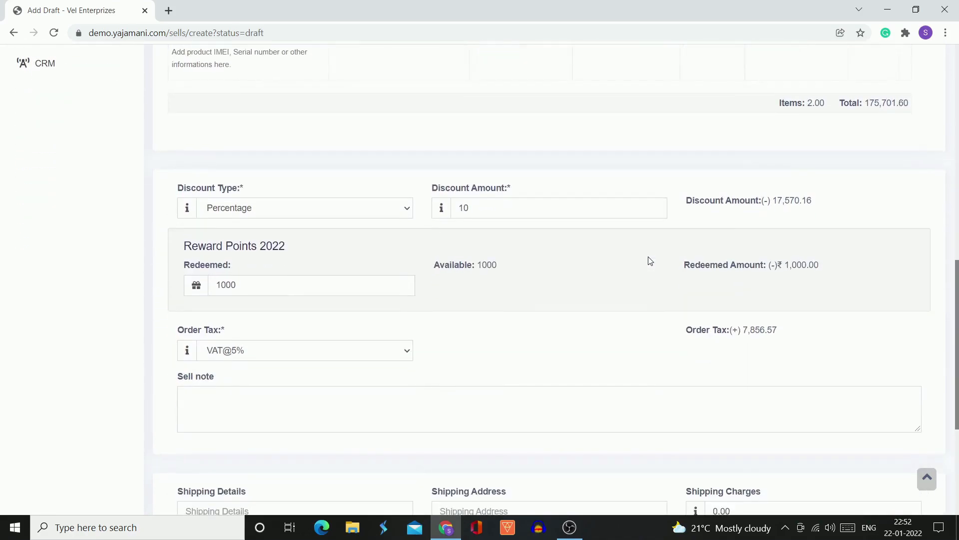
scroll(650, 261, down, 1)
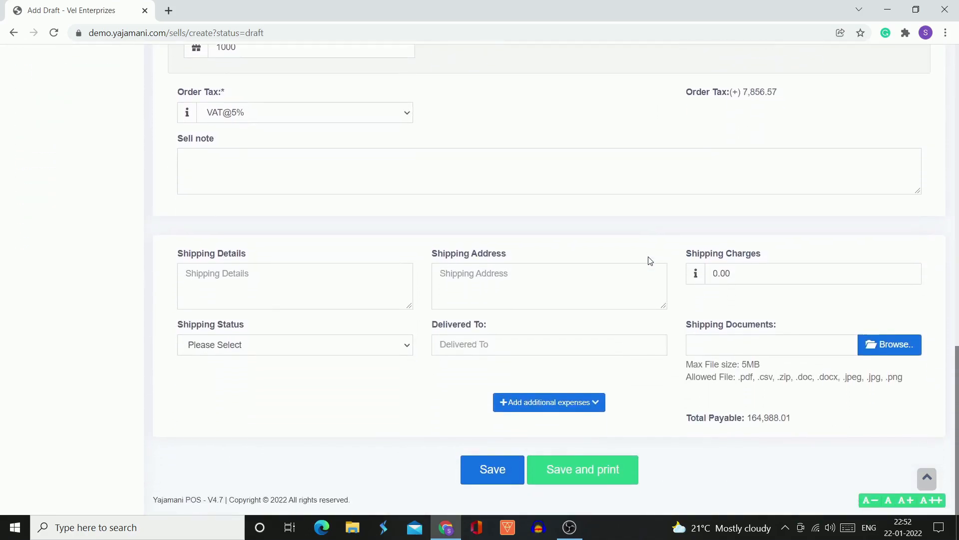
scroll(762, 277, up, 5)
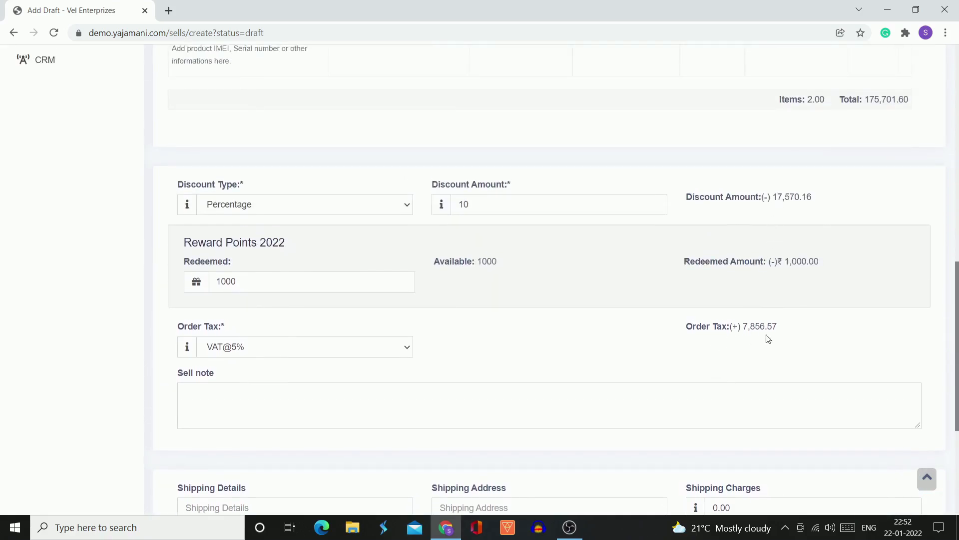
scroll(786, 343, down, 5)
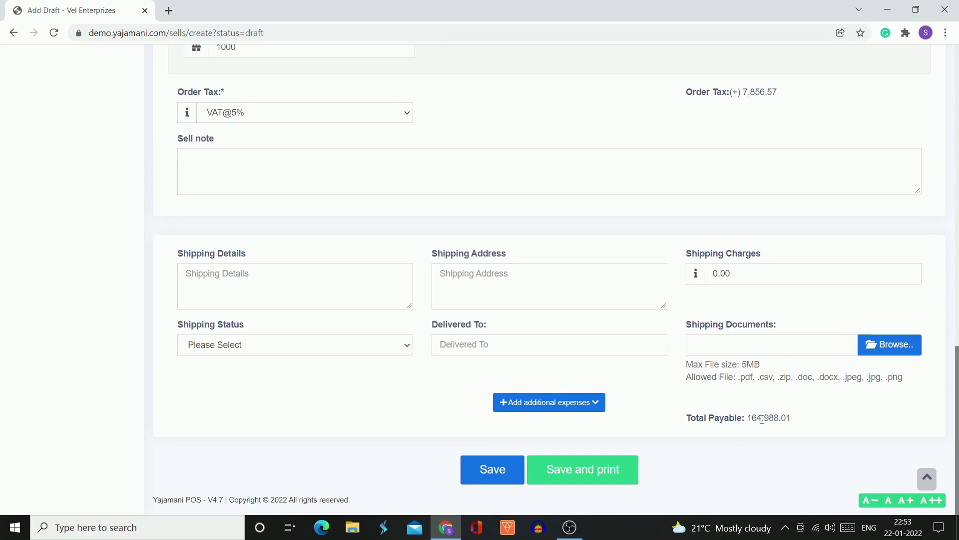
- Save the draft as 2022/0024 with 2.00 items, then view and close its sale details
click(491, 476)
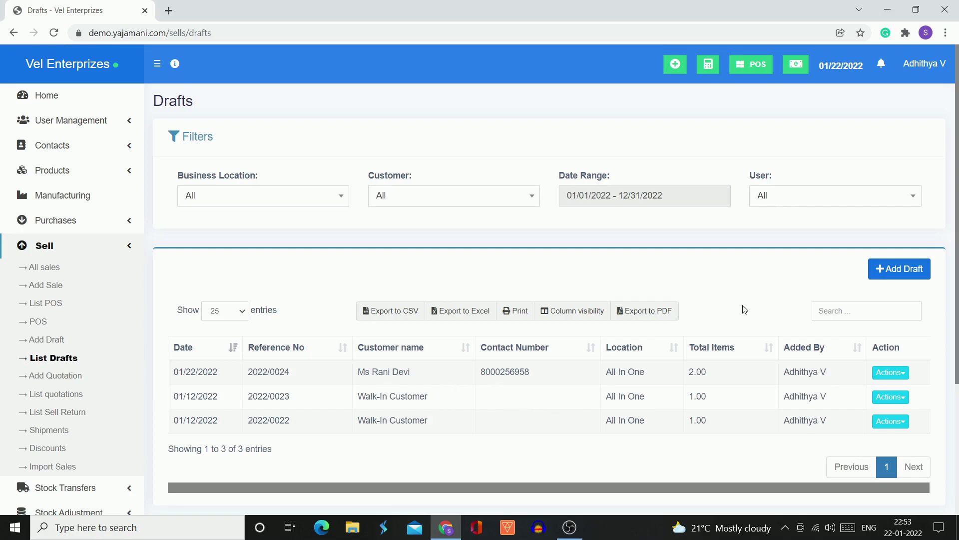
click(902, 377)
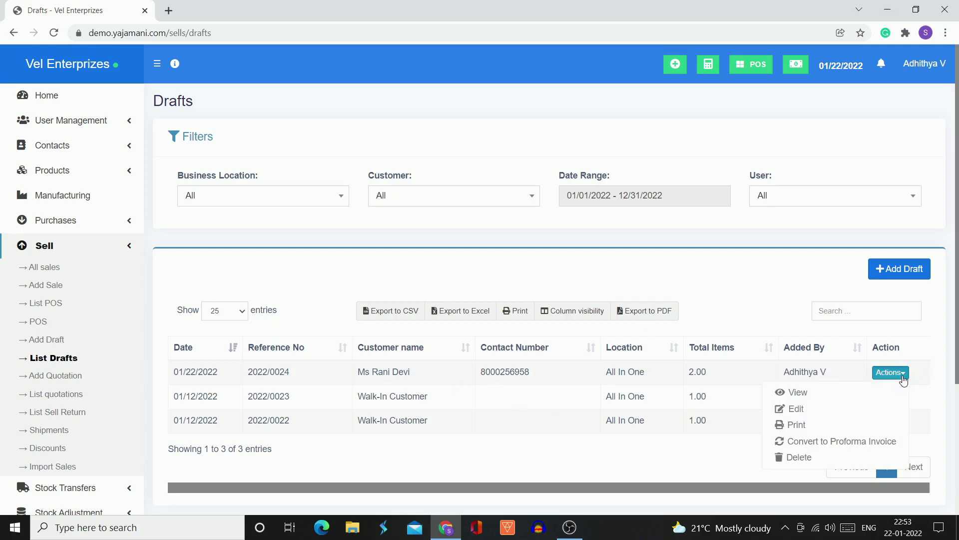
click(834, 394)
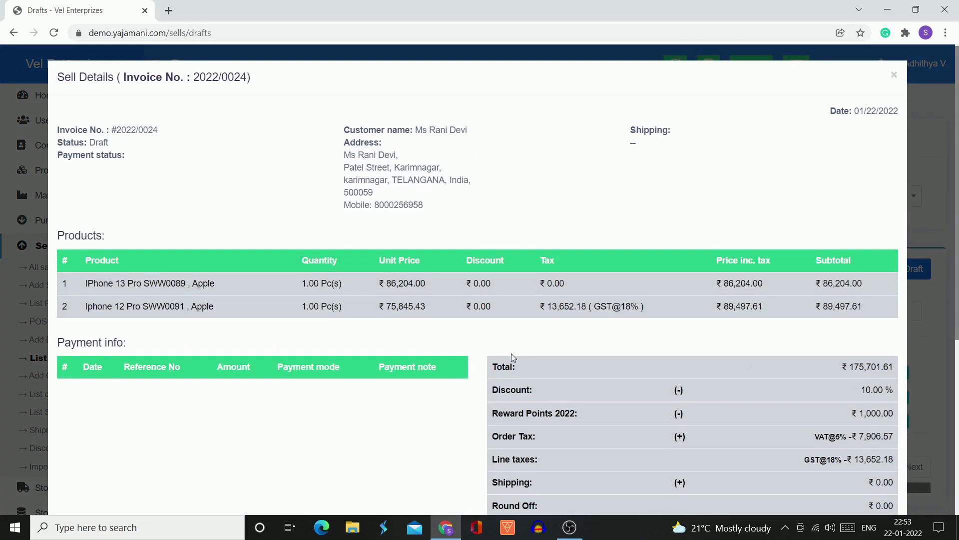
scroll(511, 352, down, 2)
scroll(505, 357, down, 4)
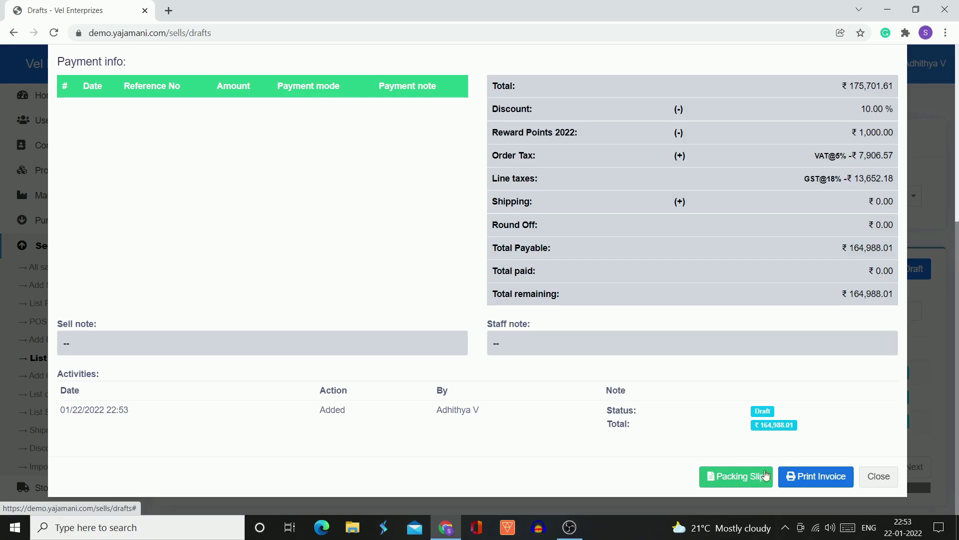
click(878, 476)
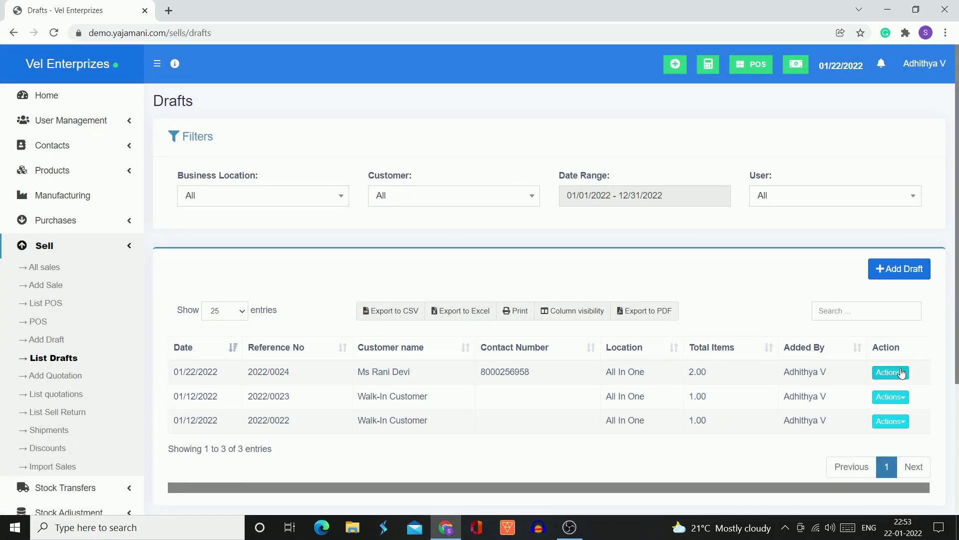
- Open and dismiss the newest draft's Actions menu, then return to the Home dashboard
click(891, 372)
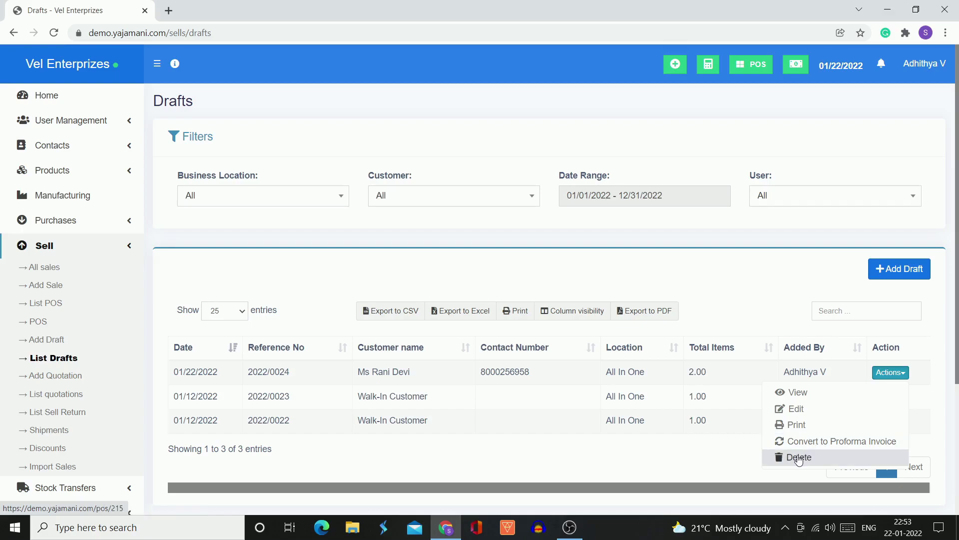
click(724, 456)
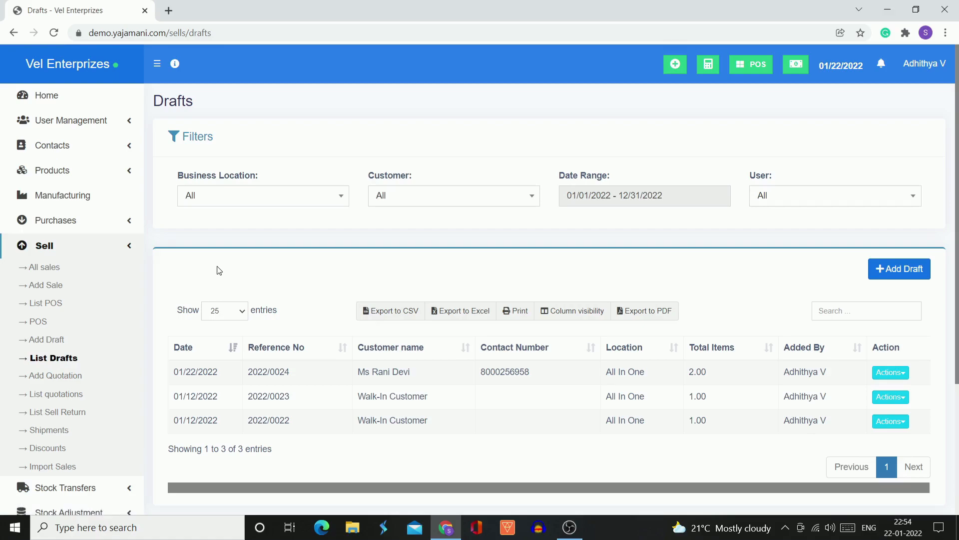
click(78, 108)
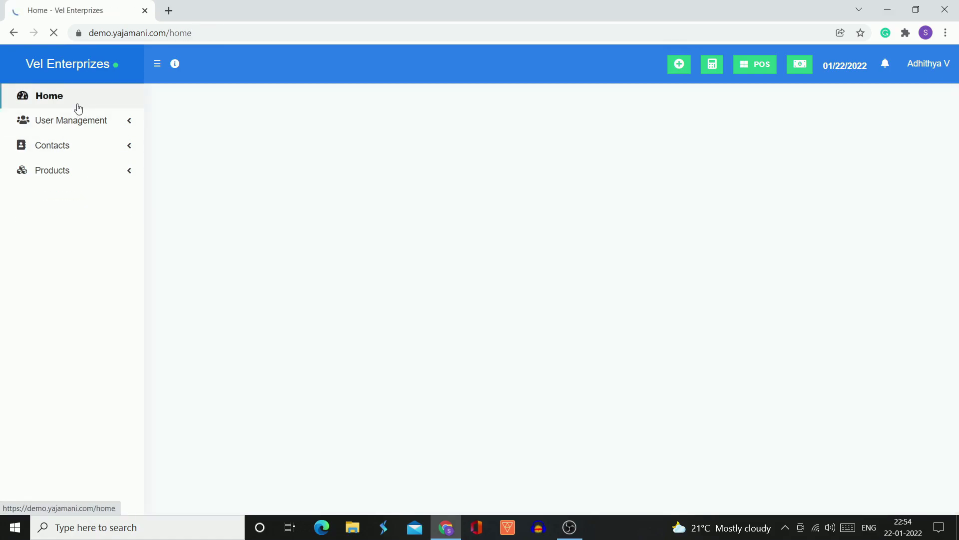